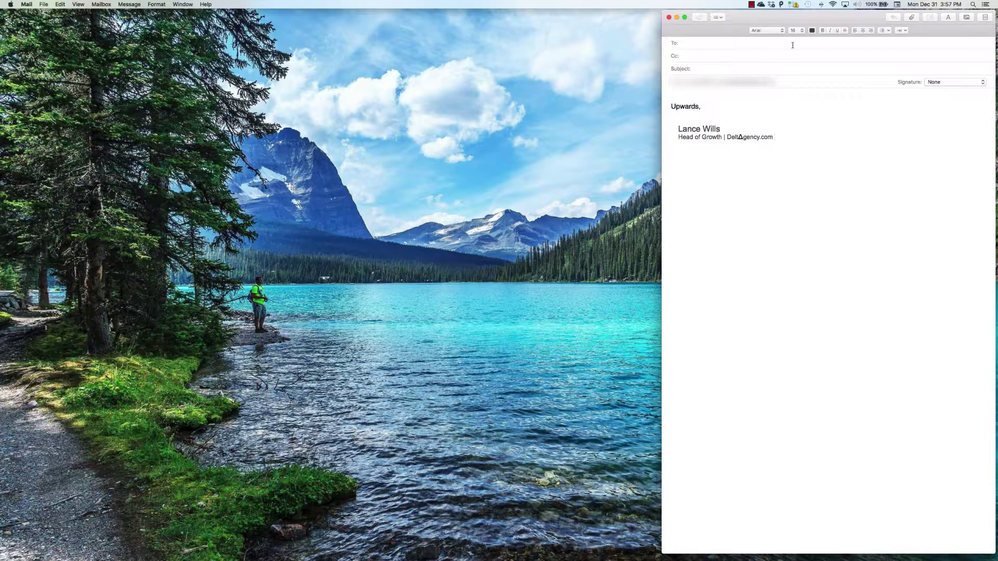
Review Paste's preferences: general, keyboard shortcuts, ignored-content rules and iCloud sync, then close them.
{"action": "left_click", "coordinate": [780, 5]}
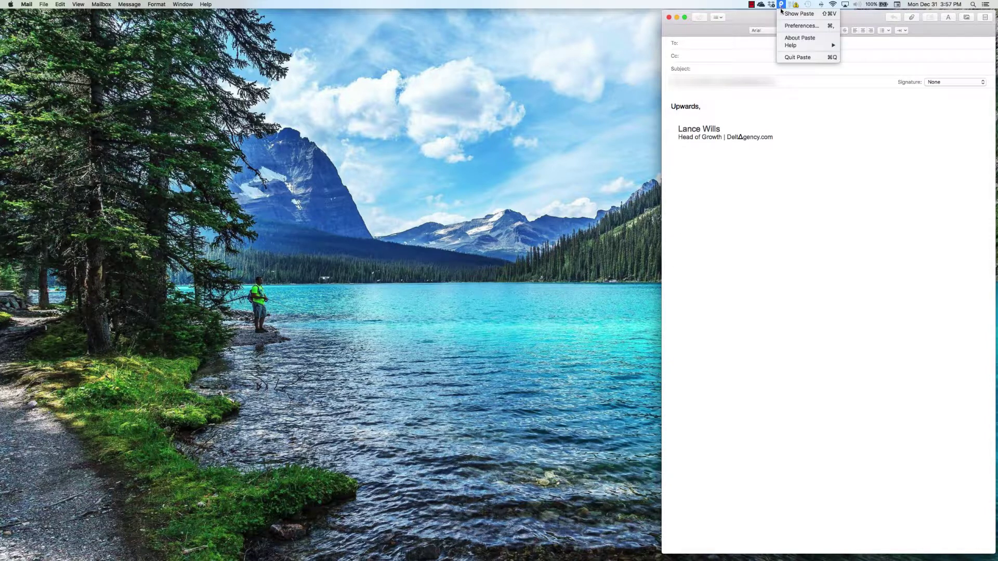
{"action": "left_click", "coordinate": [785, 25]}
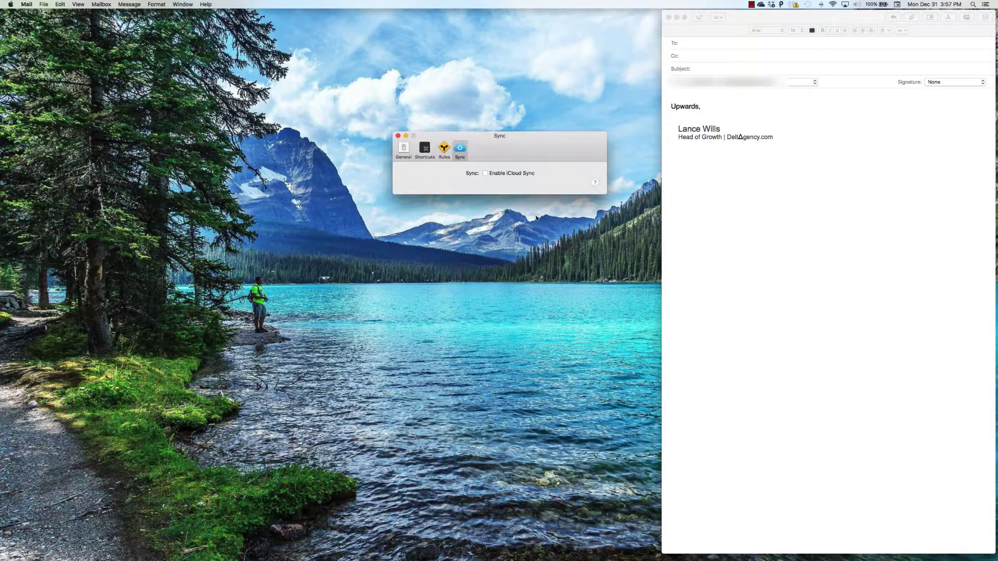
{"action": "left_click", "coordinate": [403, 149]}
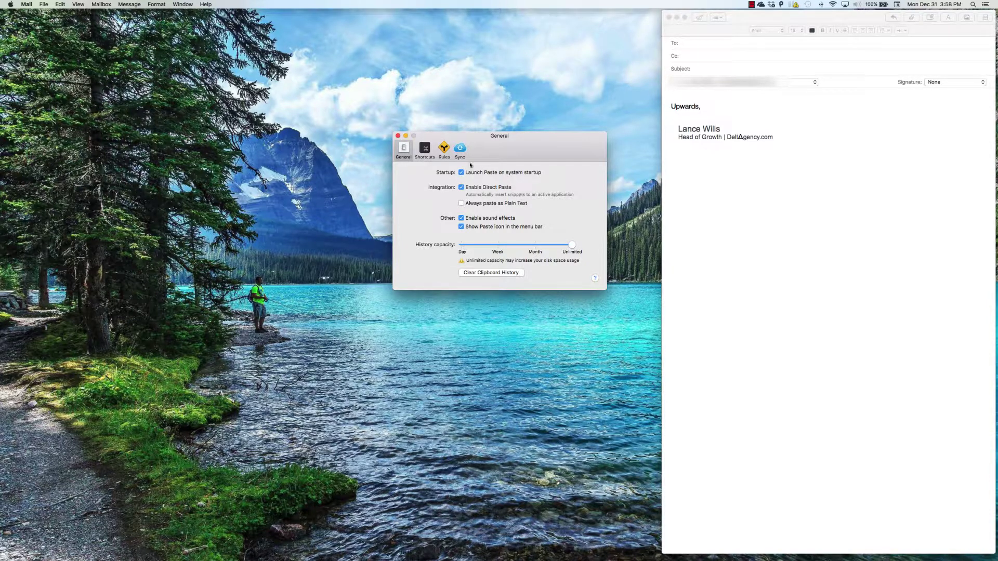
{"action": "left_click", "coordinate": [425, 148]}
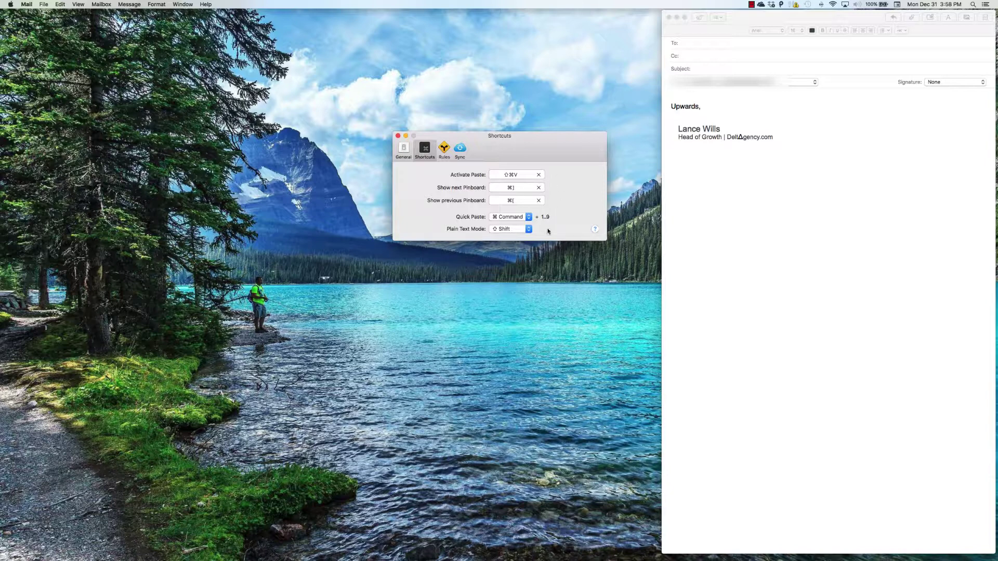
{"action": "left_click", "coordinate": [444, 149]}
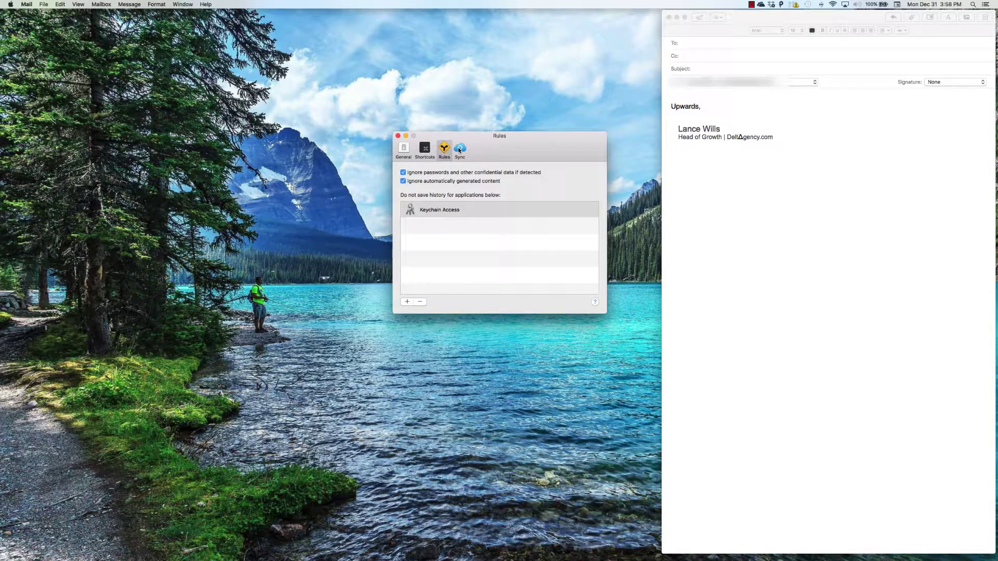
{"action": "left_click", "coordinate": [459, 150]}
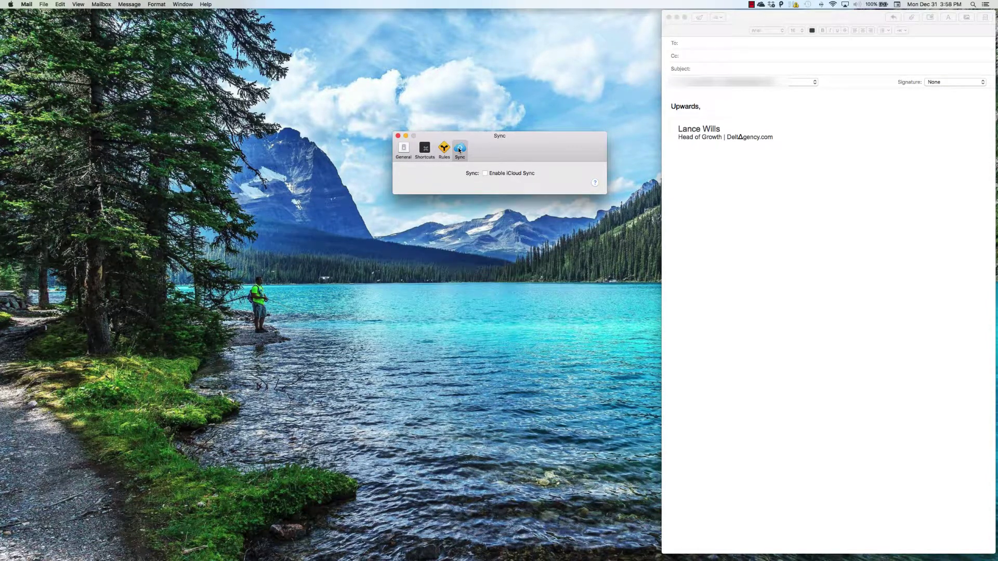
{"action": "left_click", "coordinate": [398, 136]}
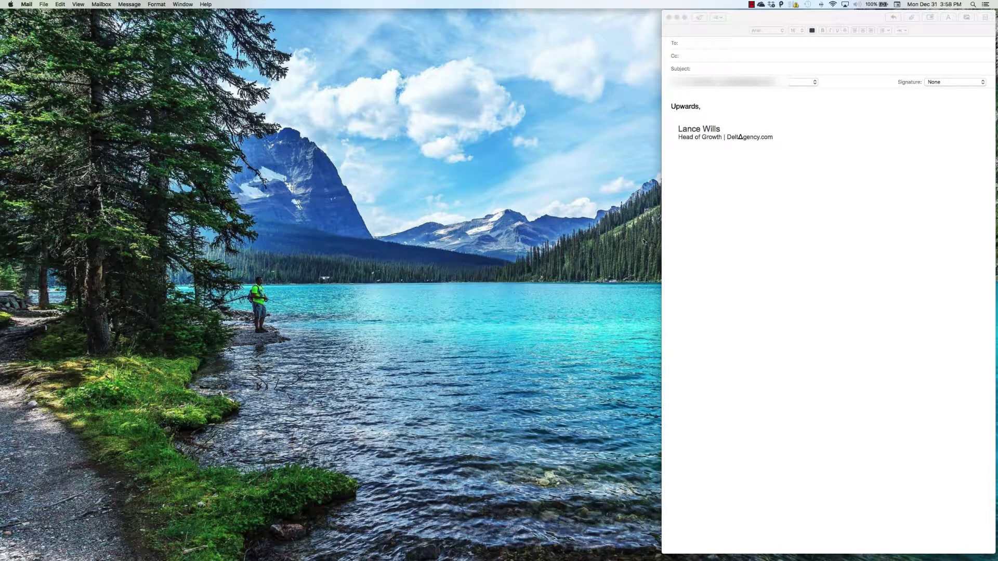
Copy the two signature lines (name and title) from the Mail draft.
{"action": "left_click", "coordinate": [700, 156]}
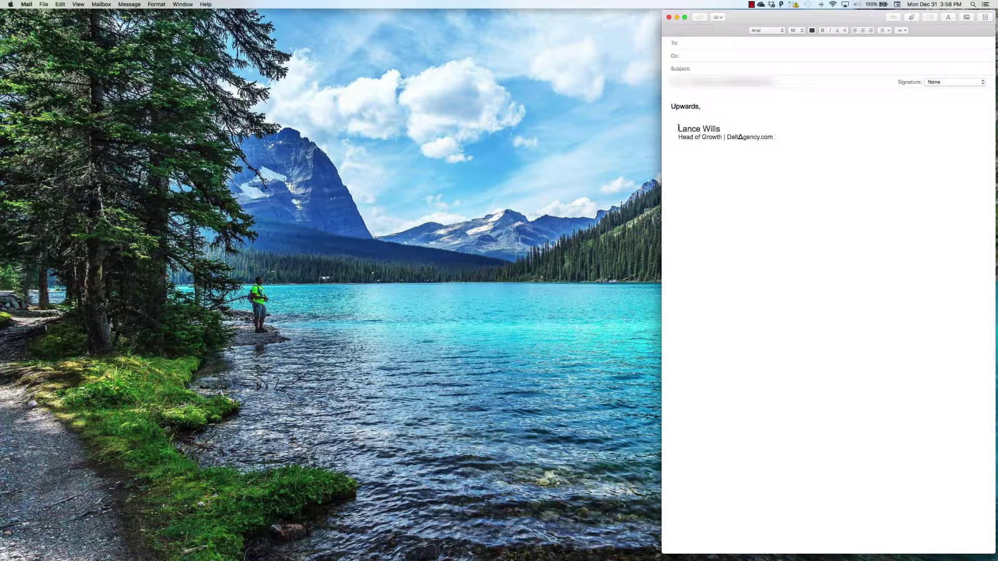
{"action": "left_click_drag", "start_coordinate": [678, 127], "coordinate": [773, 138]}
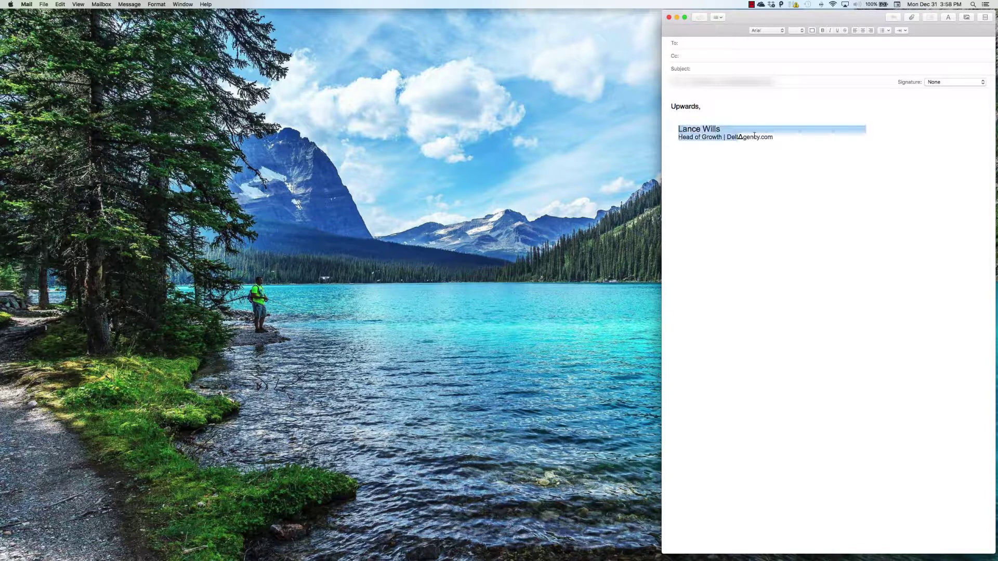
{"action": "key", "text": "super+c"}
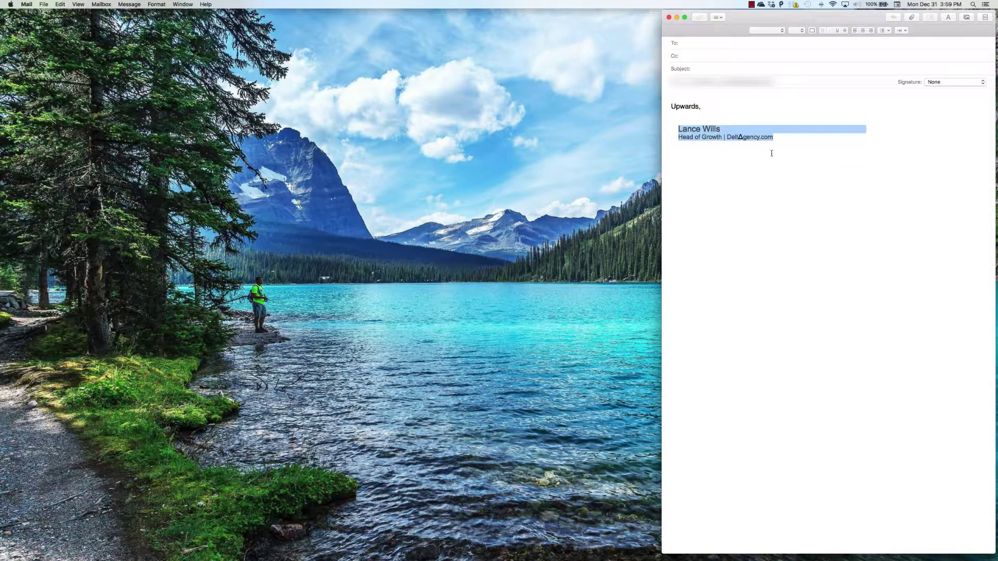
{"action": "key", "text": "super+c"}
Paste the copied signature from Paste's history onto a new top line above 'Upwards,'.
{"action": "left_click", "coordinate": [699, 160]}
{"action": "key", "text": "super+Up"}
{"action": "key", "text": "Return"}
{"action": "key", "text": "Up"}
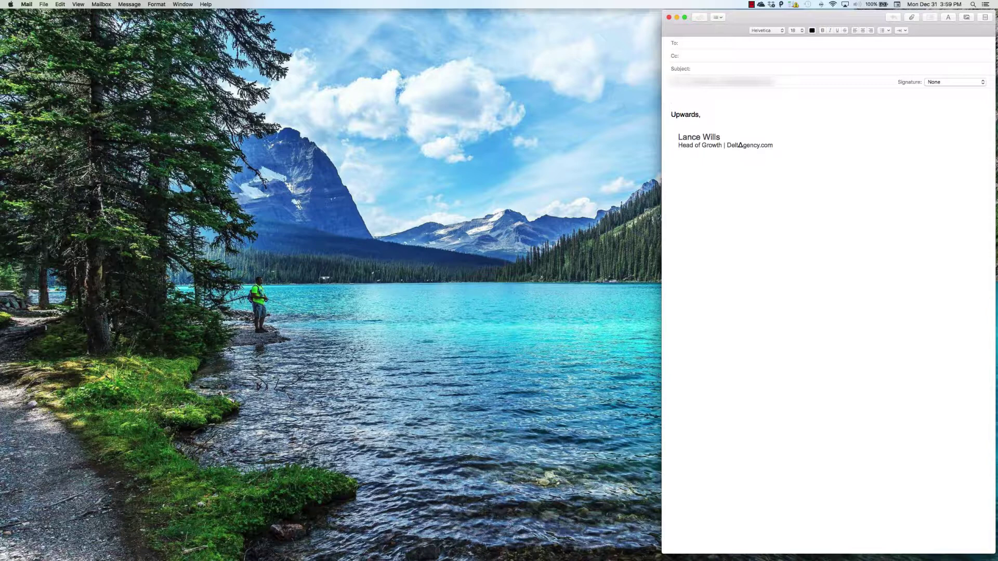
{"action": "key", "text": "super+shift+v"}
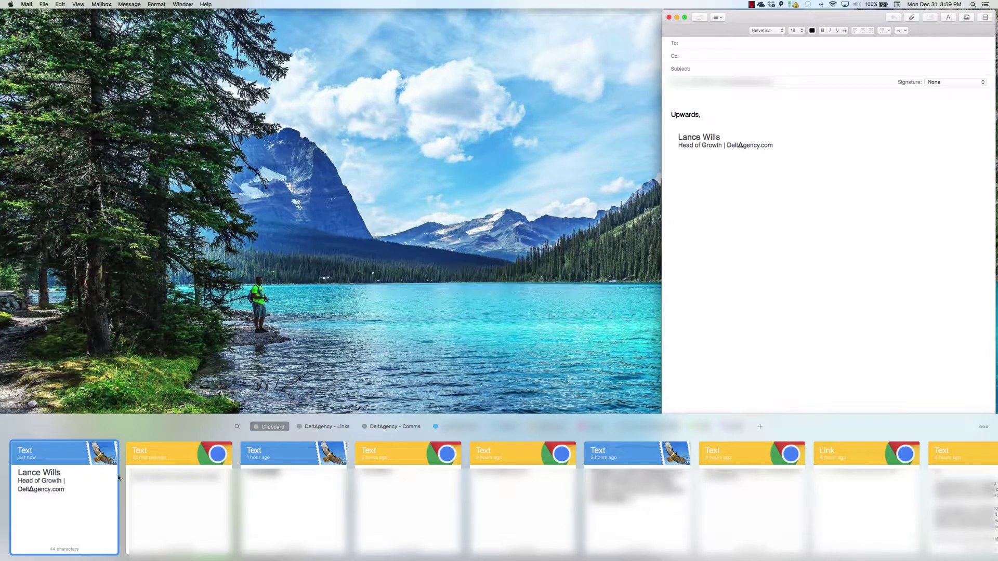
{"action": "double_click", "coordinate": [46, 466]}
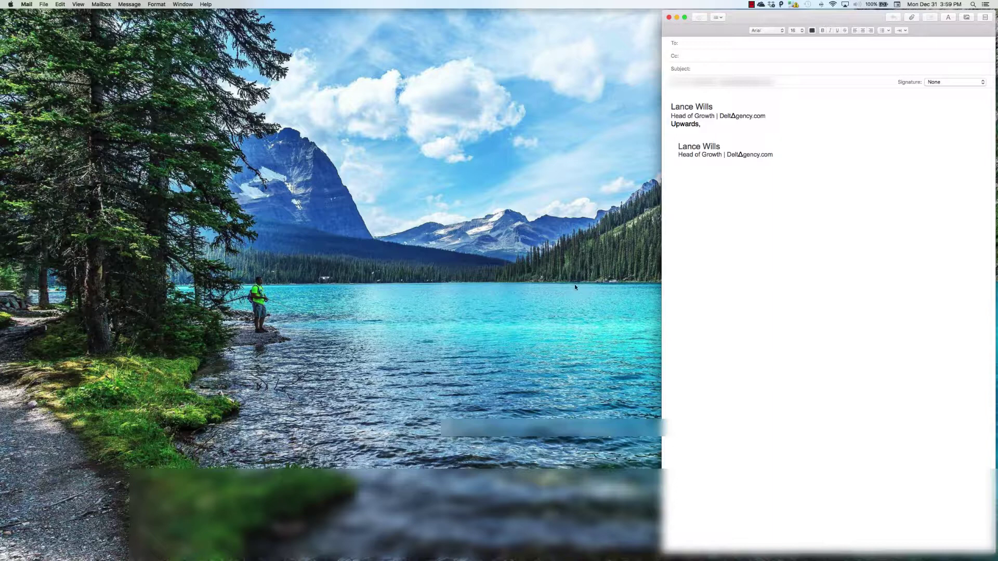
{"action": "key", "text": "Return"}
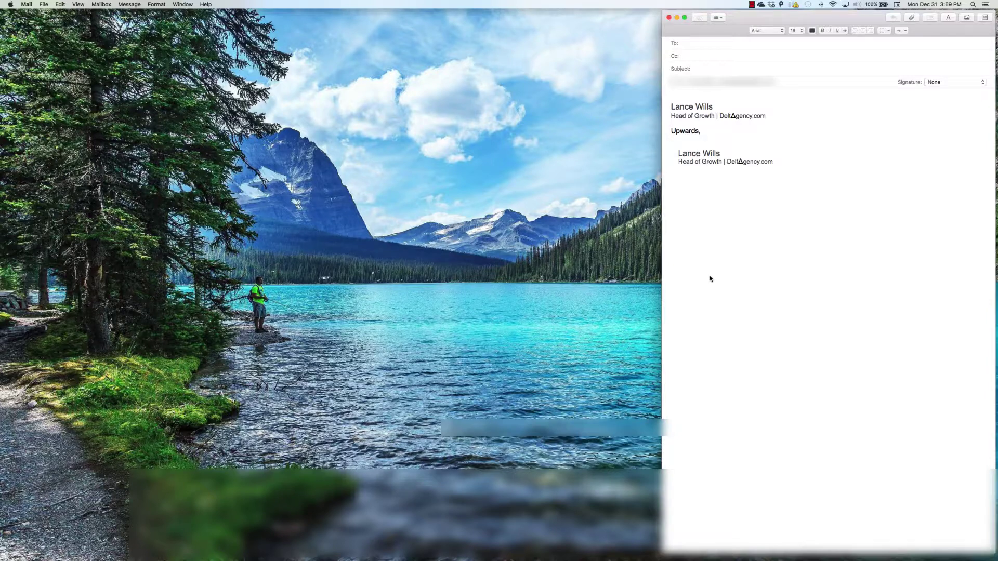
Reopen the clipboard history and browse the Pin To options for the newest signature item.
{"action": "key", "text": "super+shift+v"}
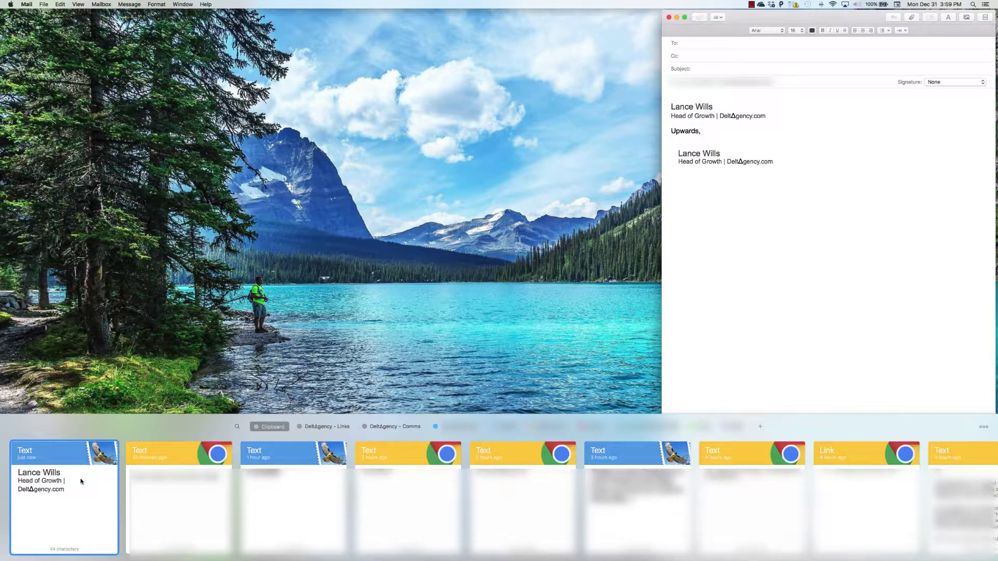
{"action": "scroll", "coordinate": [325, 486], "scroll_direction": "right", "scroll_amount": 8}
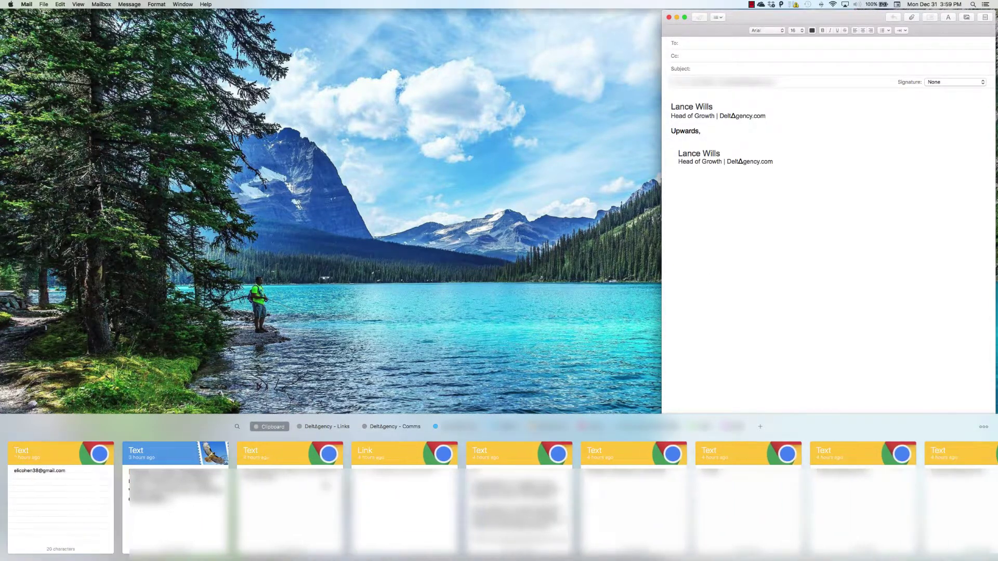
{"action": "scroll", "coordinate": [328, 489], "scroll_direction": "left", "scroll_amount": 8}
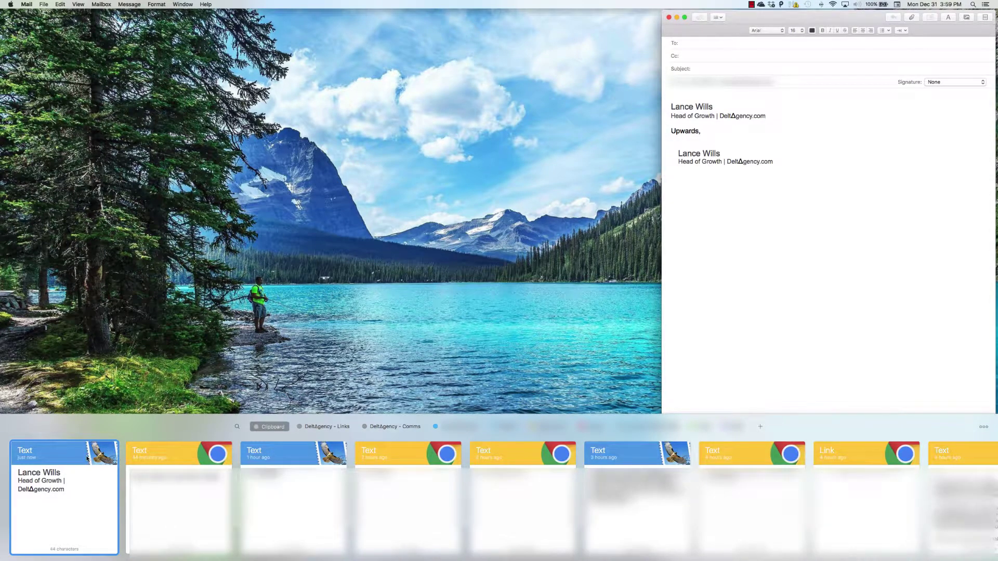
{"action": "right_click", "coordinate": [87, 458]}
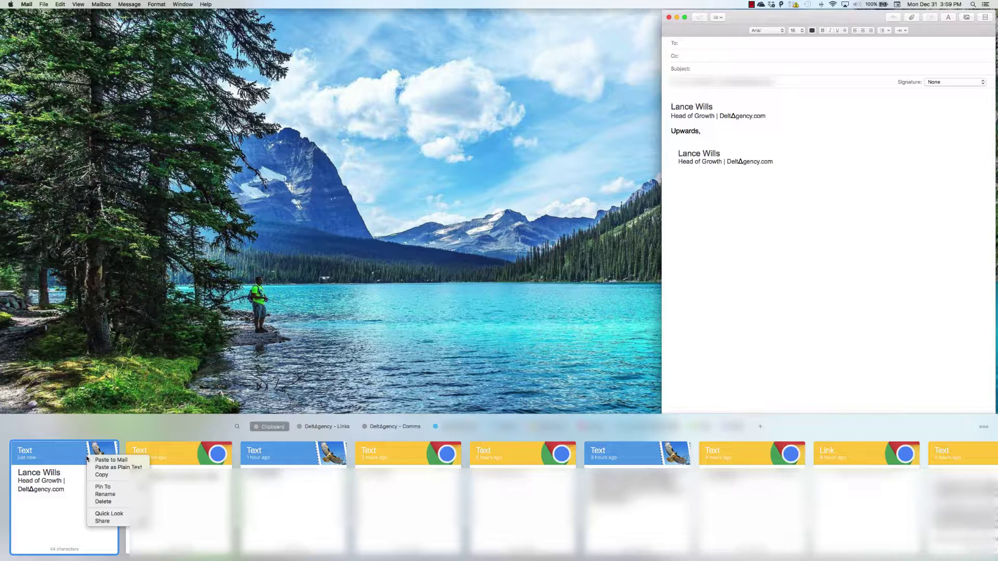
{"action": "mouse_move", "coordinate": [118, 490]}
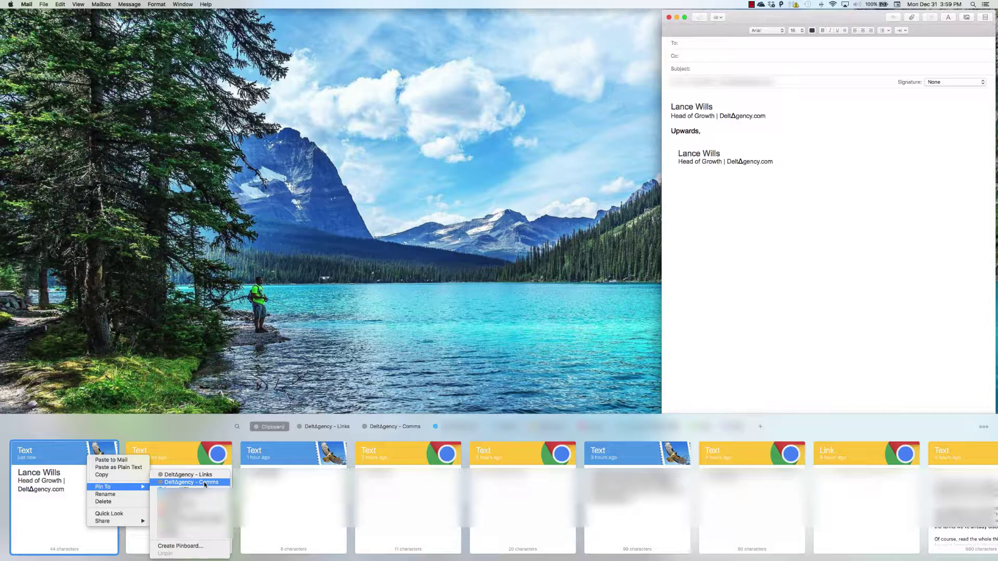
{"action": "left_click", "coordinate": [191, 428]}
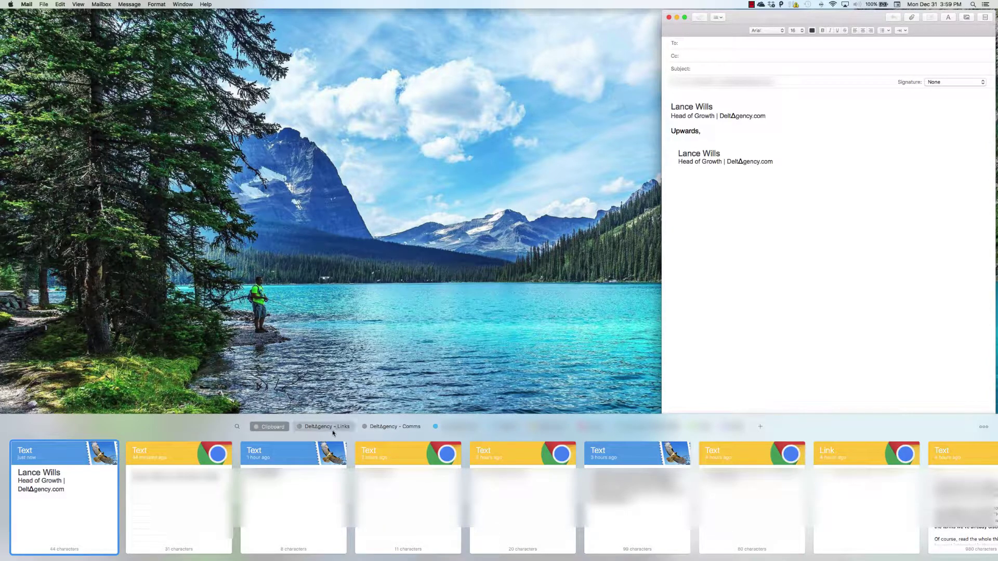
{"action": "right_click", "coordinate": [26, 452]}
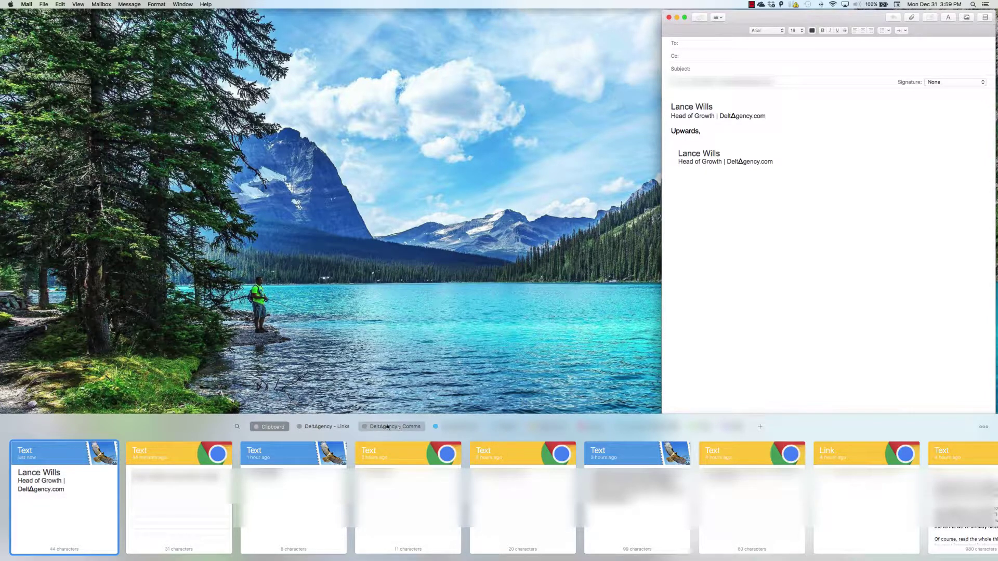
Look through the DeltΔgency - Links pinboard, then switch to the DeltΔgency - Comms pinboard.
{"action": "left_click", "coordinate": [325, 426]}
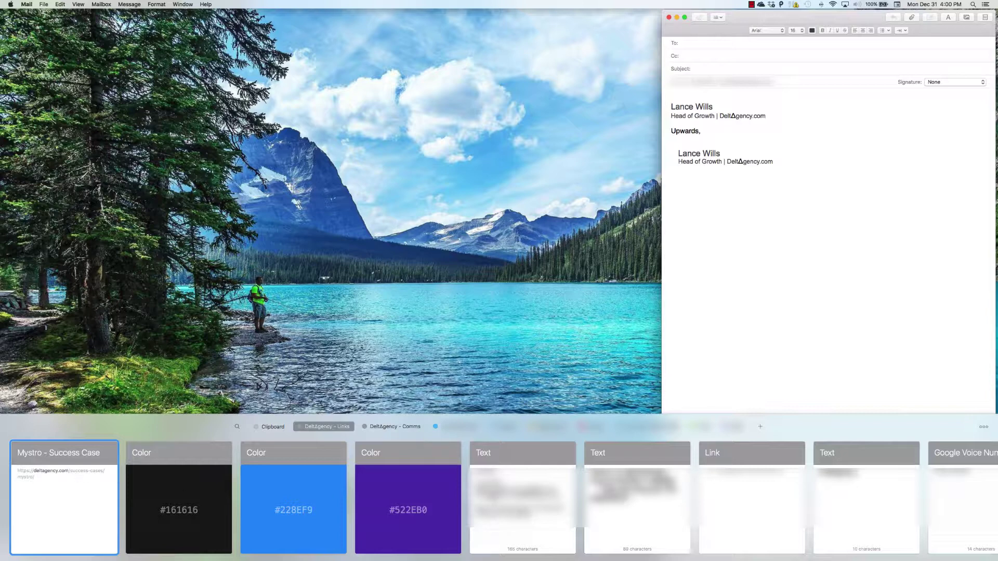
{"action": "scroll", "coordinate": [492, 498], "scroll_direction": "right", "scroll_amount": 5}
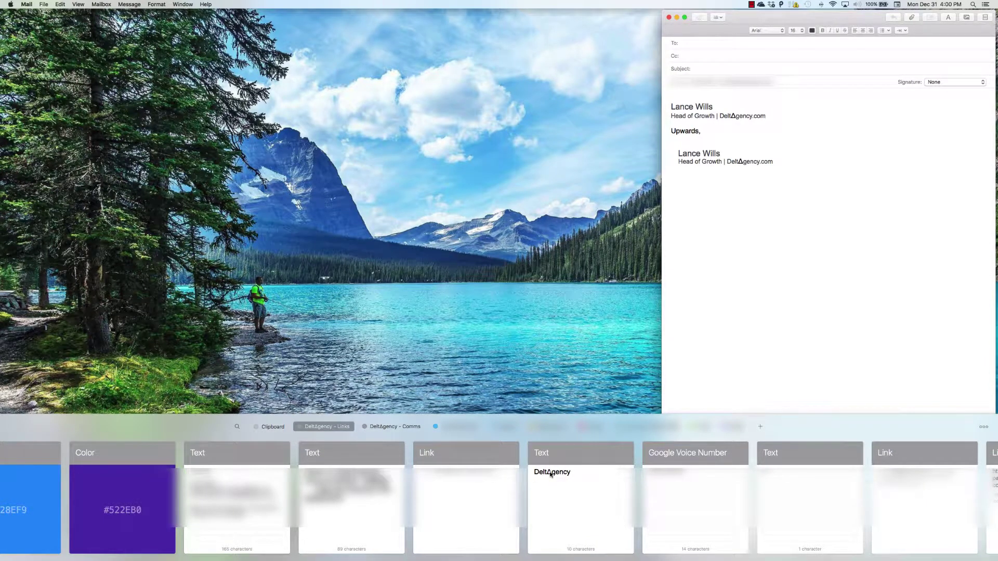
{"action": "scroll", "coordinate": [468, 483], "scroll_direction": "left", "scroll_amount": 5}
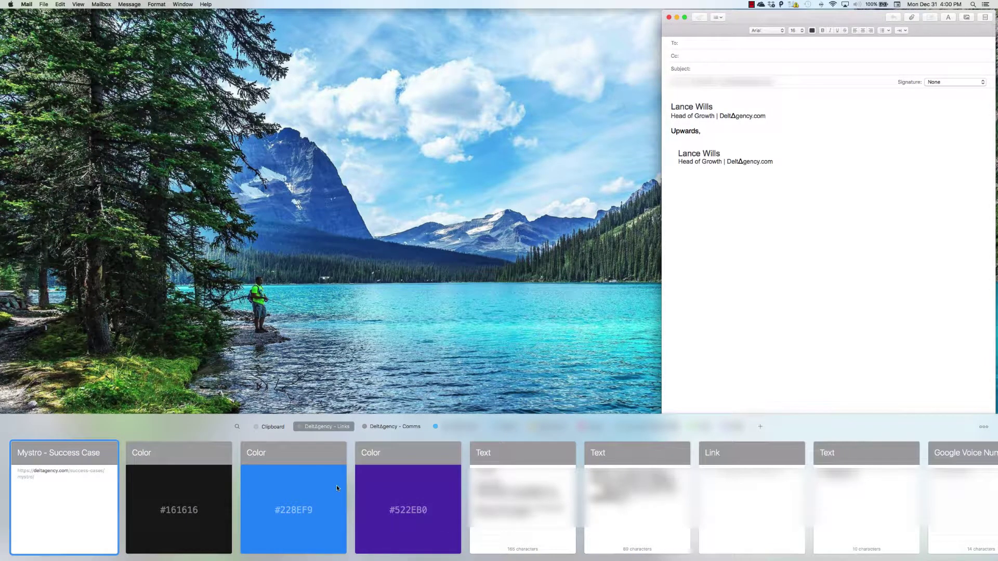
{"action": "left_click", "coordinate": [409, 427]}
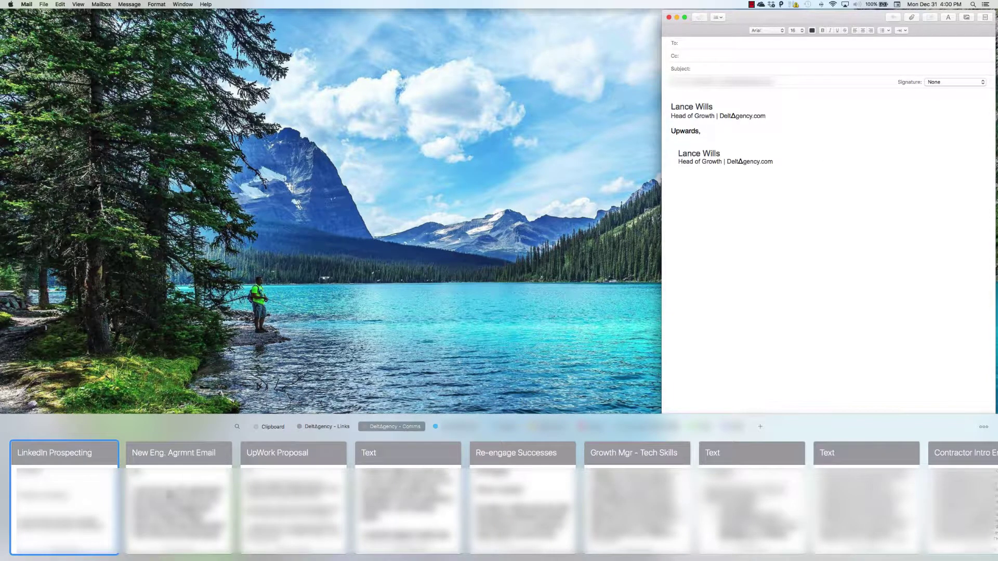
Insert the New Eng. Agrmnt Email template and replace the top signature copy with 'Hi,'.
{"action": "double_click", "coordinate": [169, 495]}
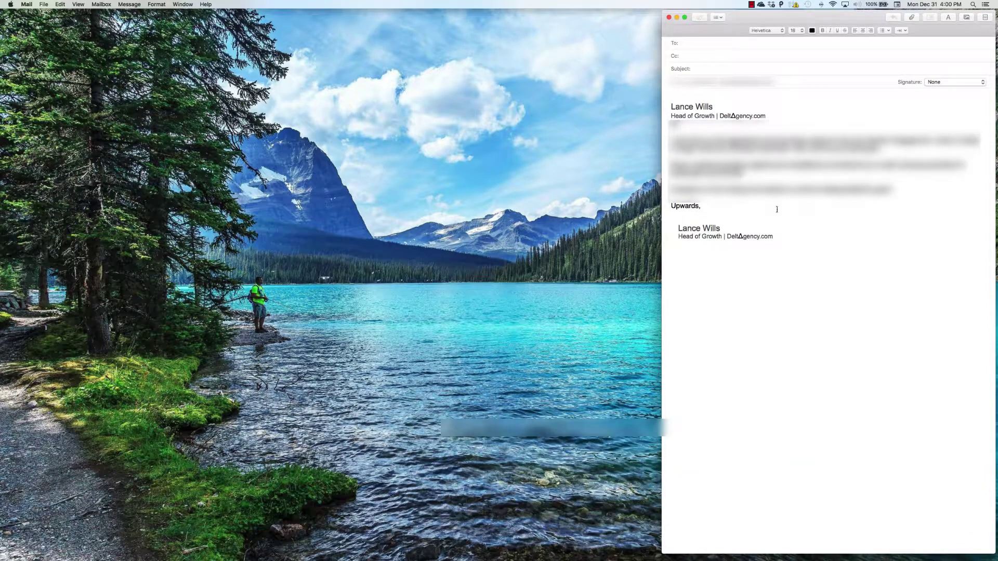
{"action": "key", "text": "Return"}
{"action": "triple_click", "coordinate": [784, 109]}
{"action": "type", "text": "Hi,"}
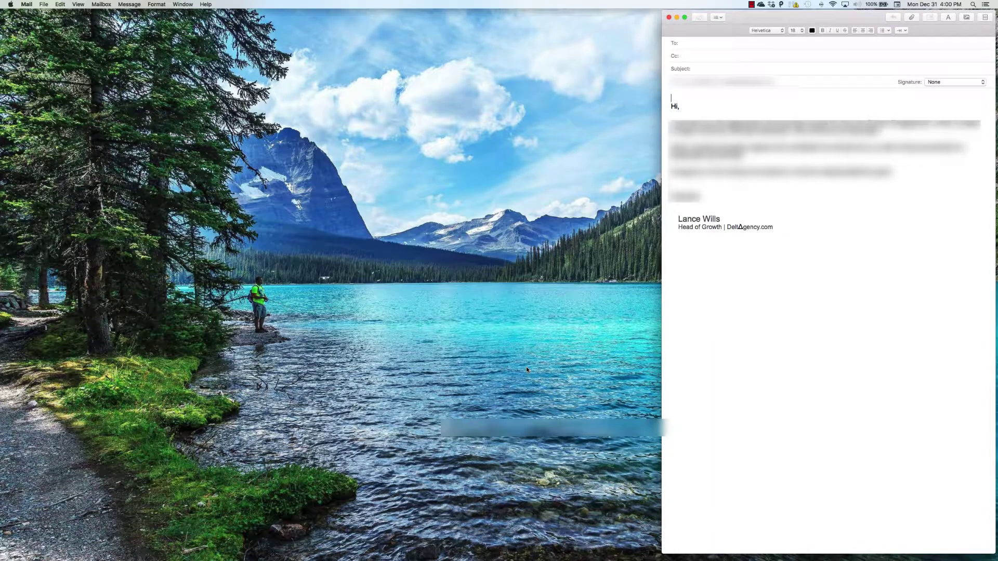
{"action": "key", "text": "super+shift+v"}
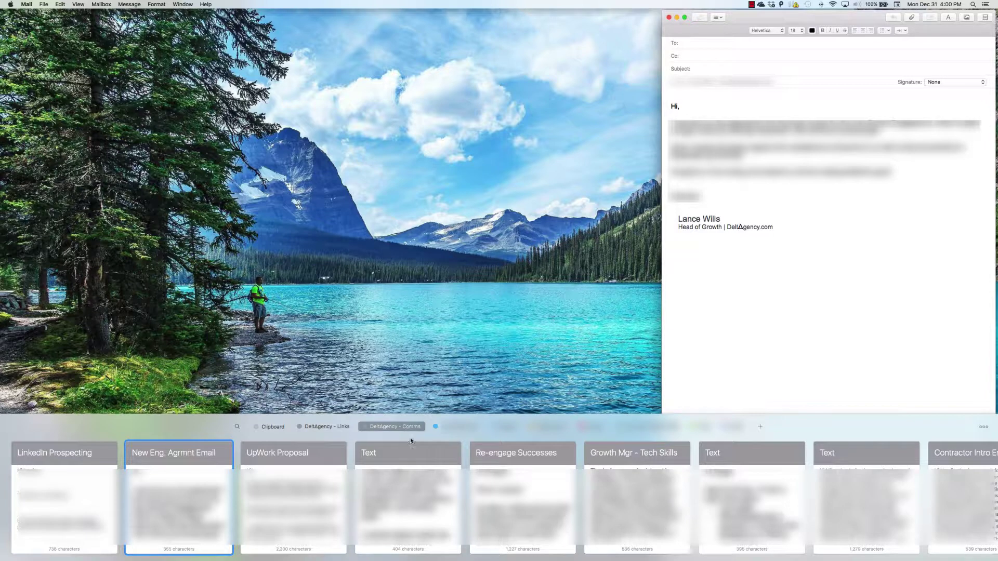
Switch Paste from the Comms pinboard back to the Clipboard history.
{"action": "left_click", "coordinate": [268, 428]}
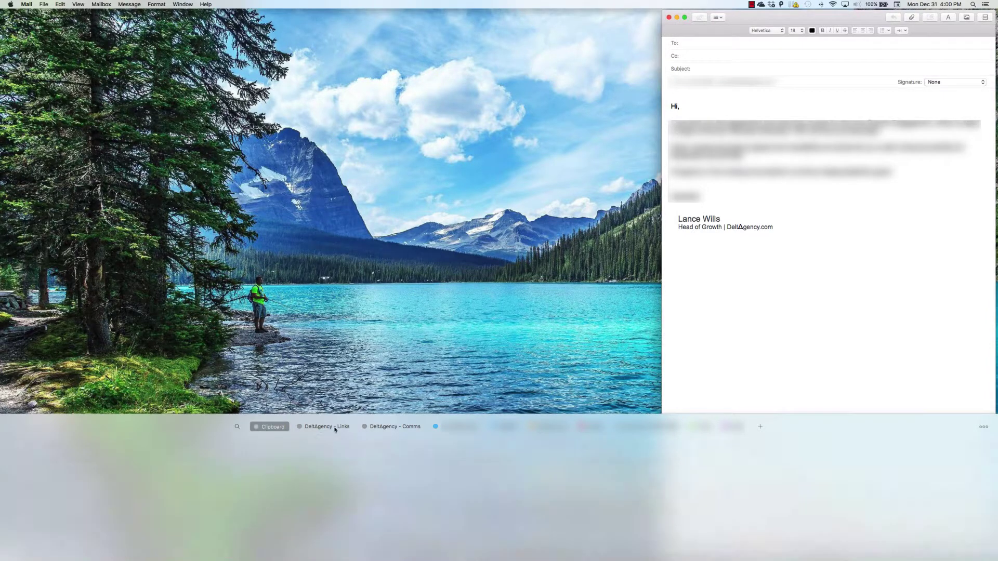